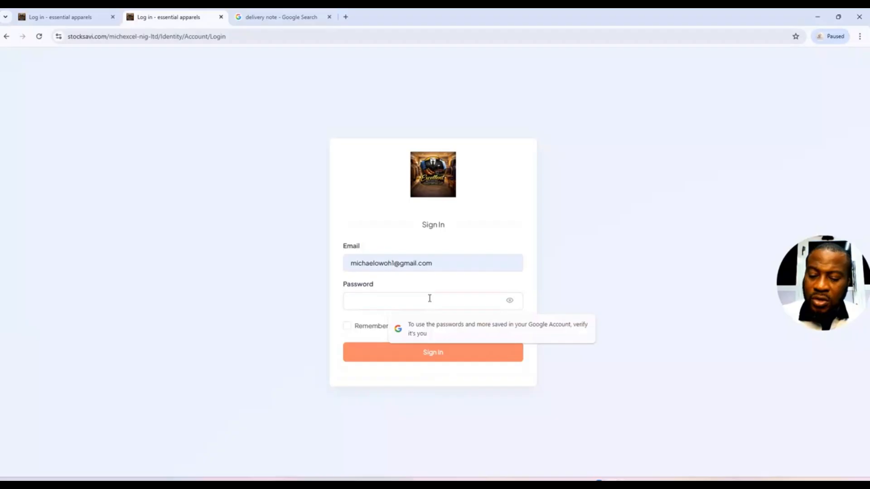
# Enter the account password and sign in to reach the Essential Apparels dashboard.
pyautogui.write('12')
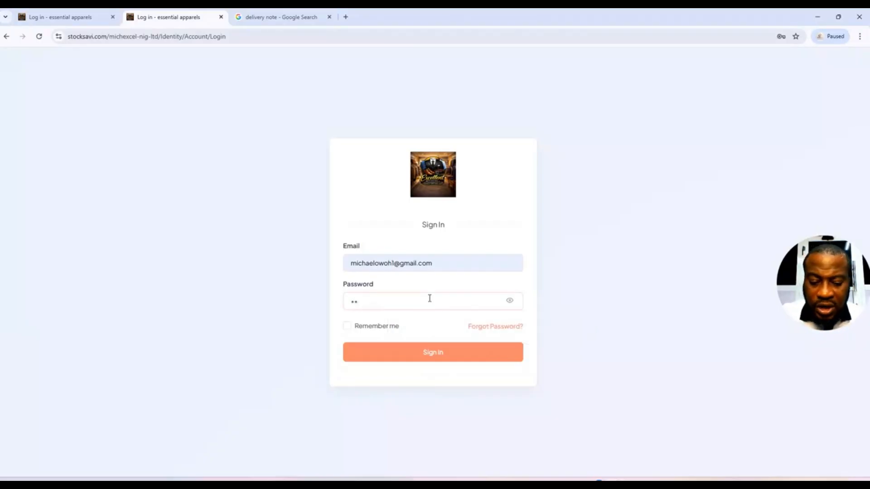
pyautogui.write('3456')
pyautogui.press('Return')
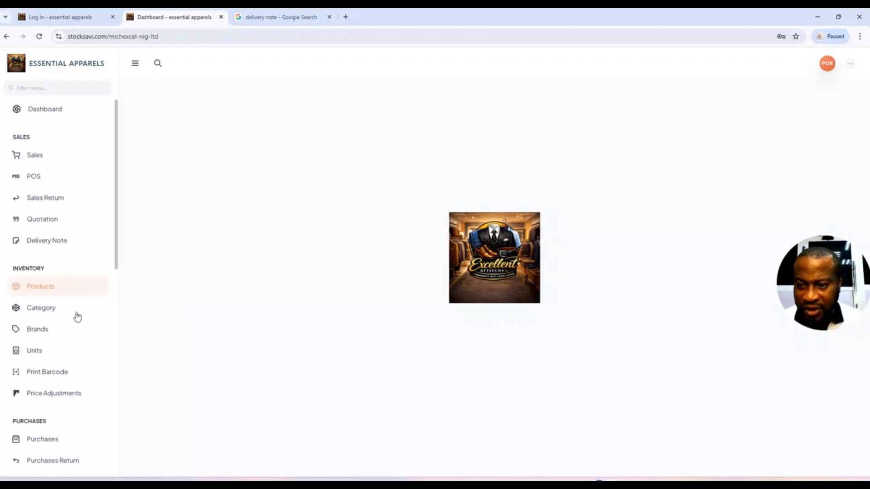
# Open Stock Adjustment under Manage Stock in the sidebar to list the three existing adjustments.
pyautogui.moveTo(119, 254); pyautogui.dragTo(111, 345)
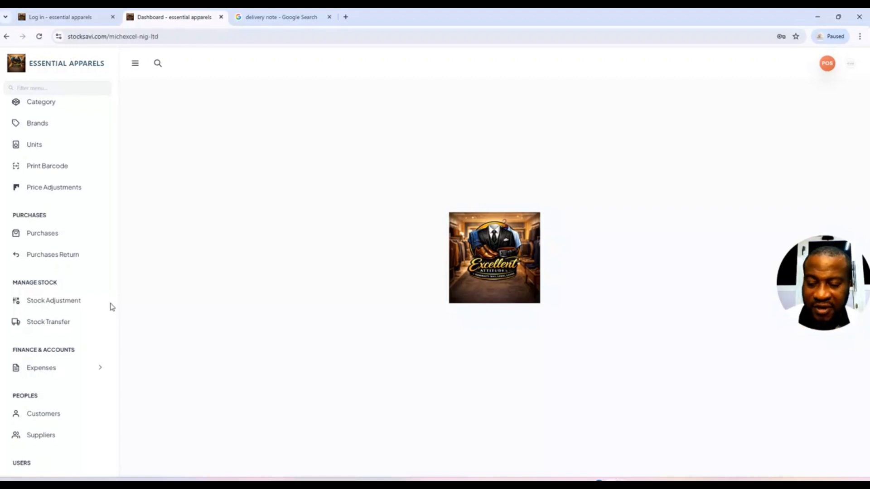
pyautogui.click(73, 306)
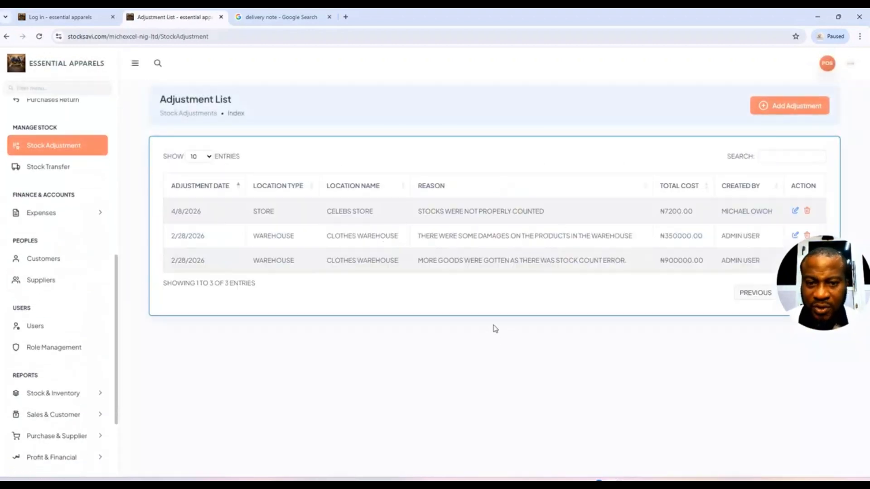
# Create an adjustment for Store location PART ELITES and add POWER SHOTS INSECT KILLER 120ml.
pyautogui.click(797, 109)
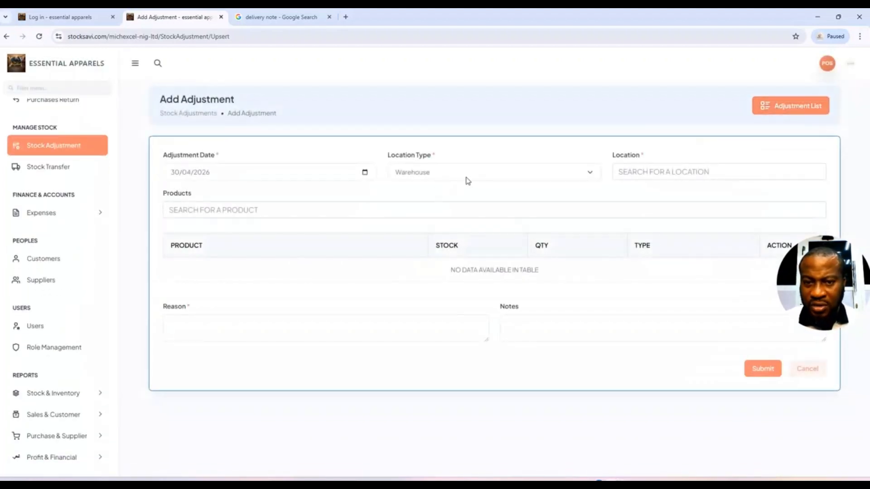
pyautogui.click(467, 178)
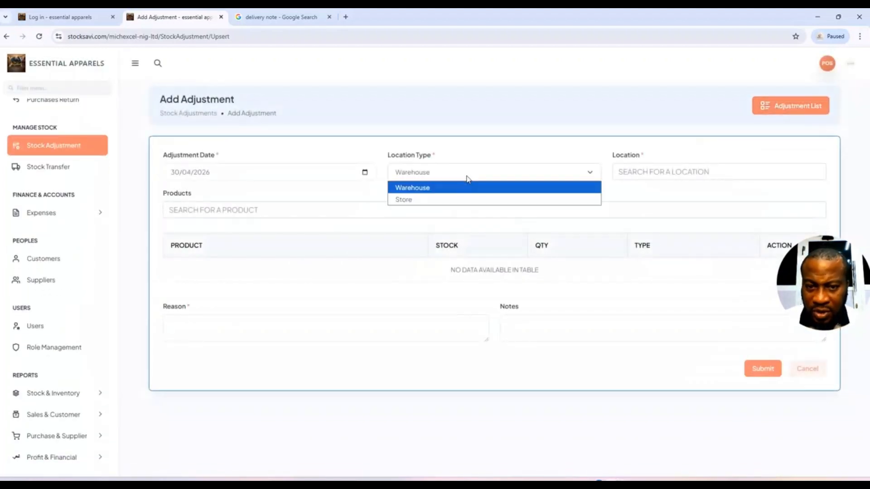
pyautogui.click(437, 199)
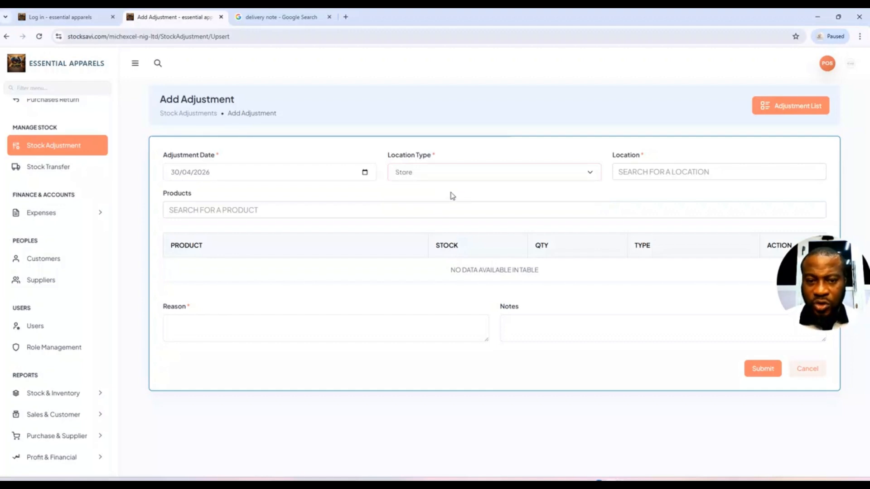
pyautogui.click(655, 177)
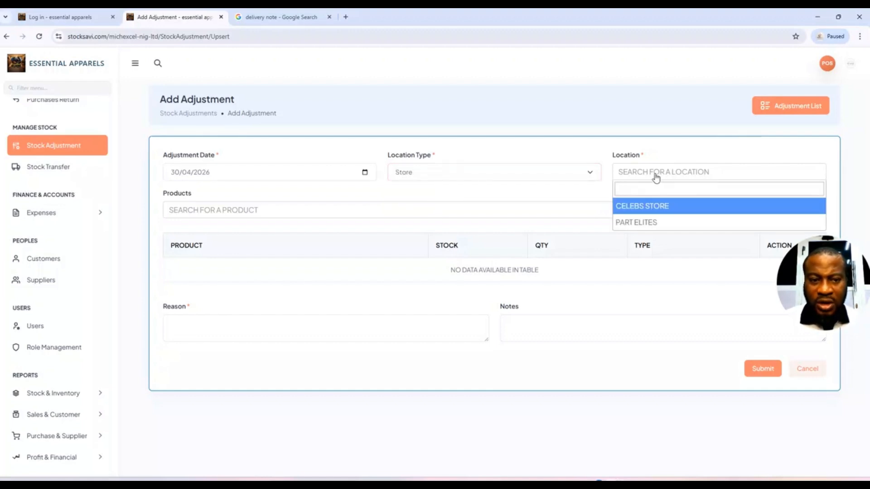
pyautogui.click(657, 223)
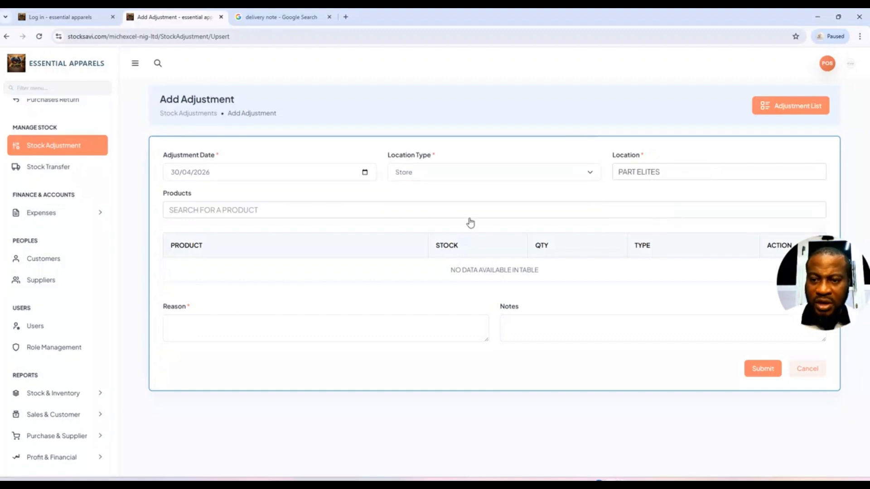
pyautogui.click(243, 209)
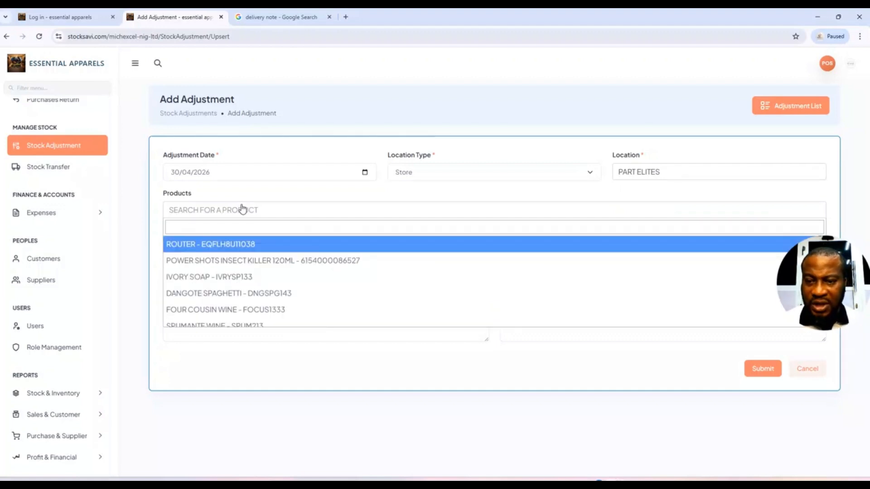
pyautogui.click(266, 265)
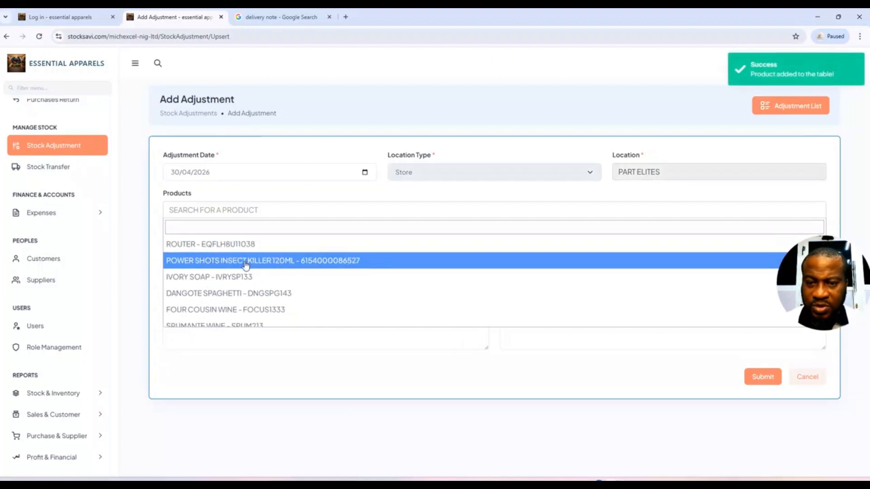
# Change the Power Shots Insect Killer quantity from 1 to 20, with type Increase.
pyautogui.click(461, 195)
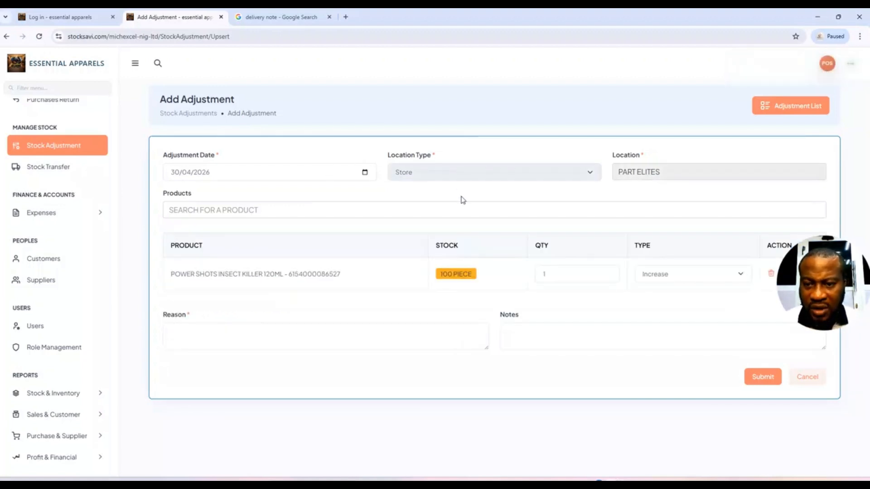
pyautogui.click(565, 274)
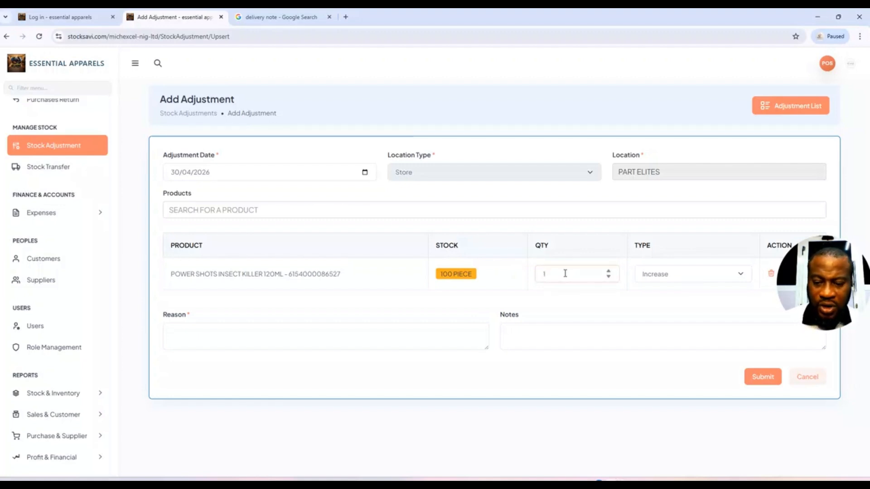
pyautogui.press('BackSpace')
pyautogui.write('20')
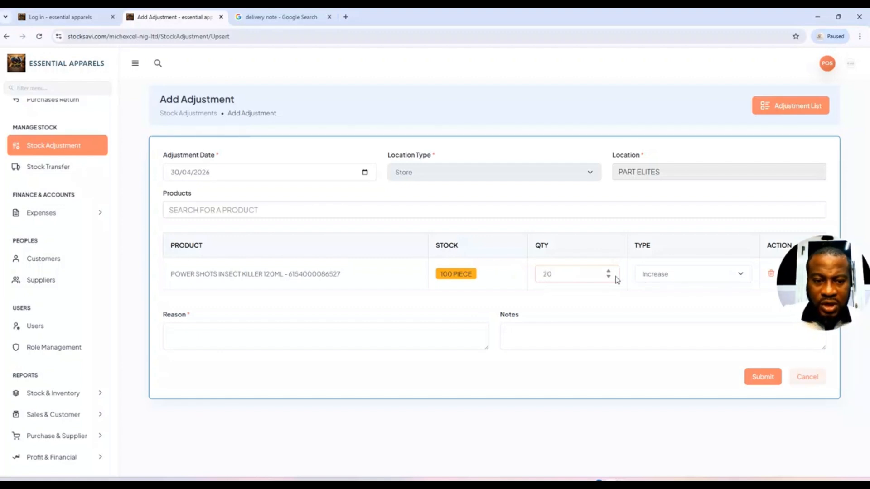
pyautogui.click(685, 280)
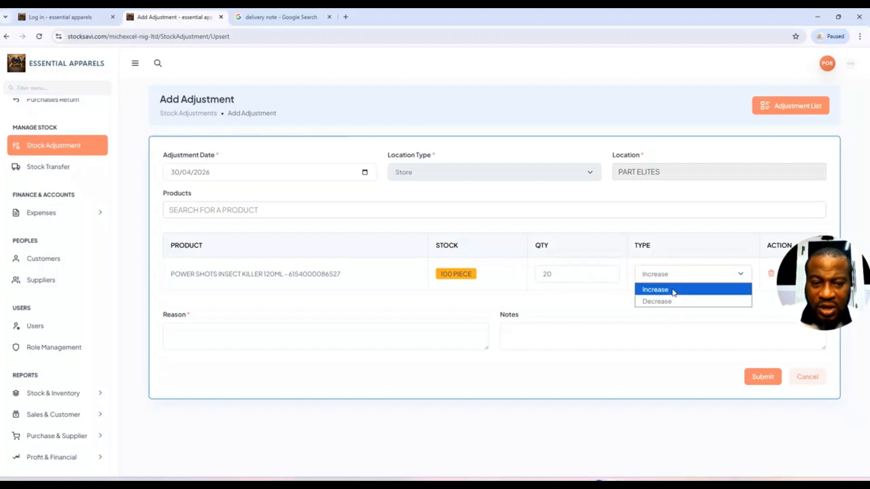
pyautogui.click(673, 291)
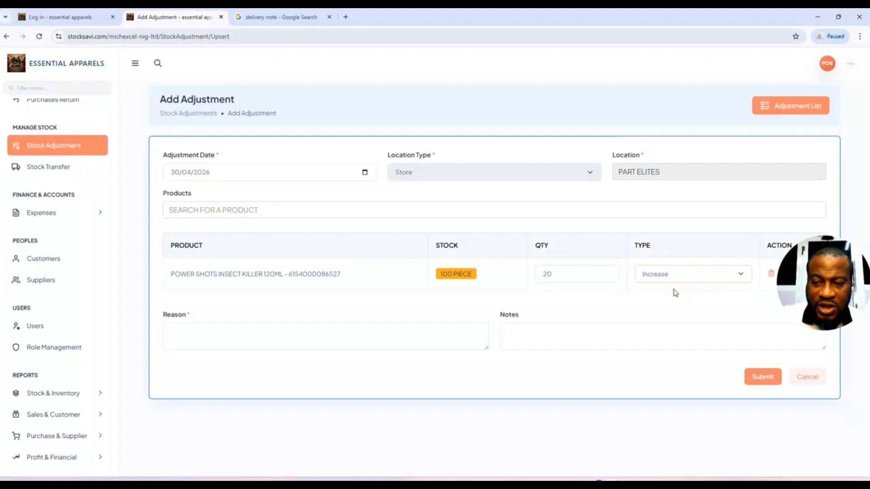
# Enter the reason 'THE MANUFACTURER JUST SUPPLIED THE ADDITIONAL QUANTITY AS THEY DID NOT HAVE UP TO WHAT WAS REQUIRED'.
pyautogui.click(426, 342)
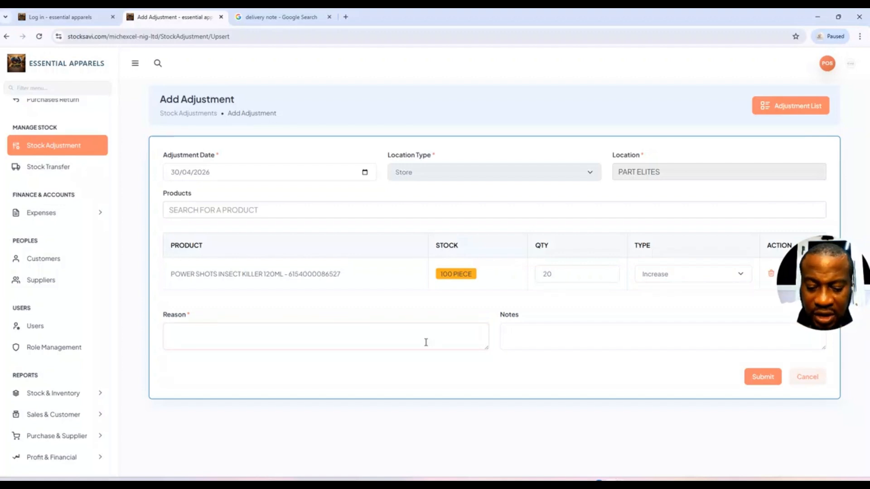
pyautogui.write('THE')
pyautogui.write(' MAN')
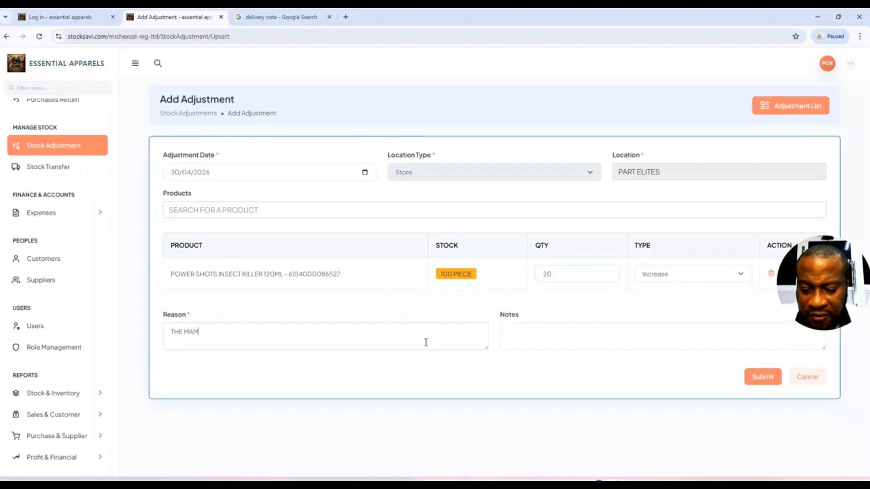
pyautogui.press('BackSpace')
pyautogui.write('NU')
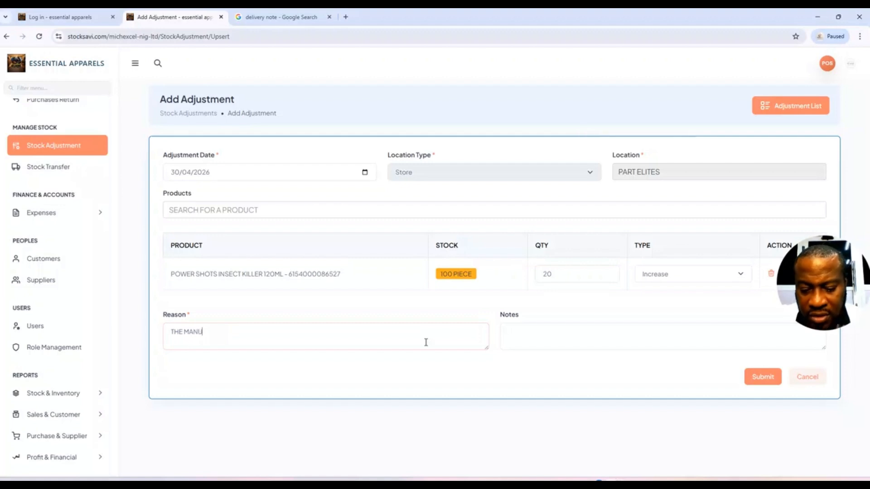
pyautogui.write('FACTURER')
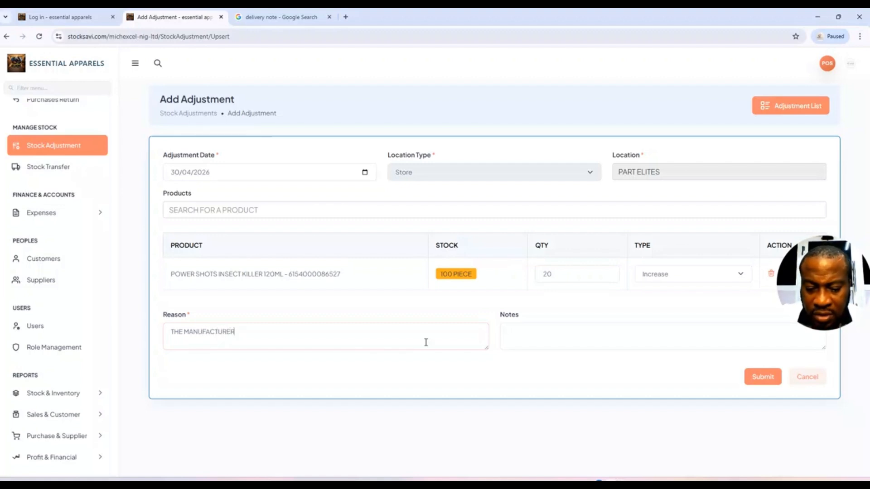
pyautogui.write(' J')
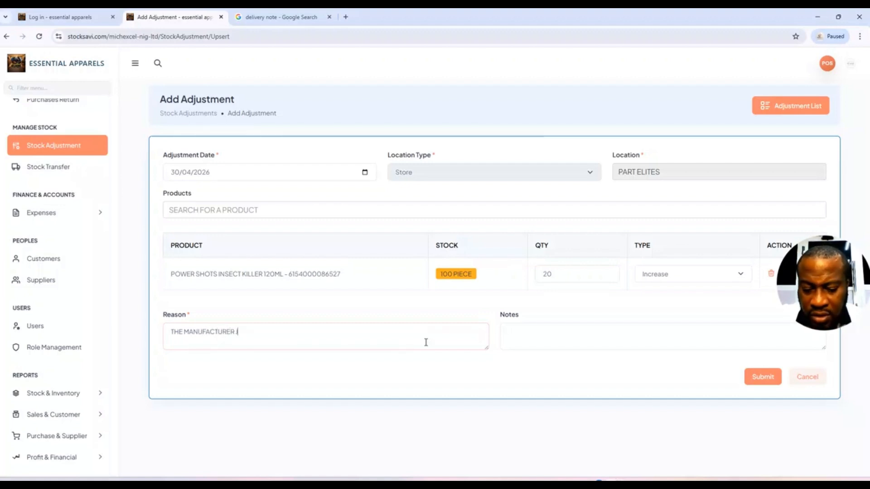
pyautogui.write('UST SU')
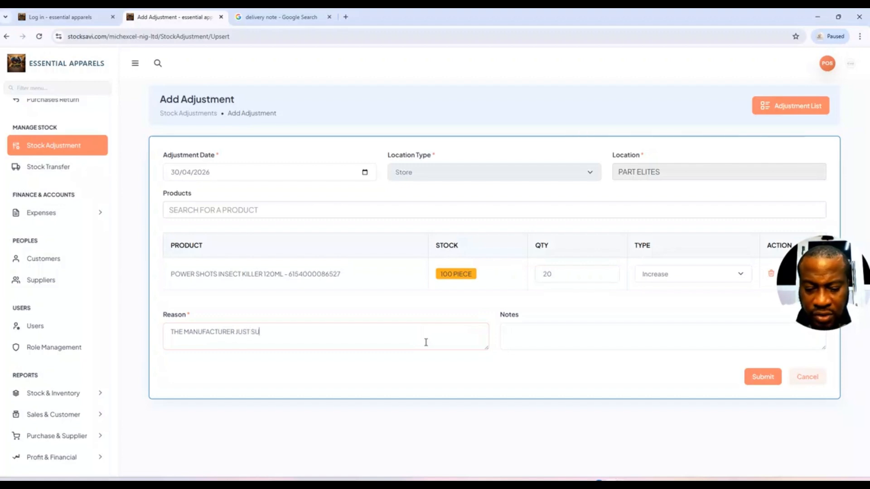
pyautogui.write('PPLIED TH')
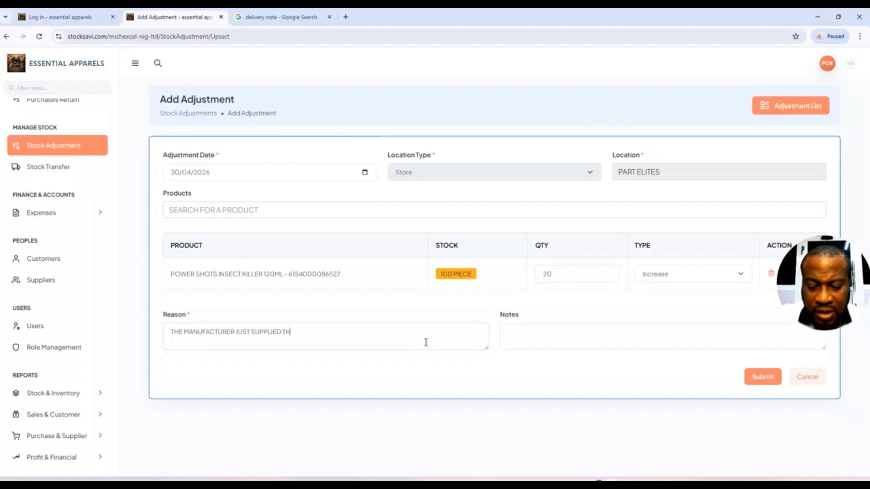
pyautogui.write('E ADDITION')
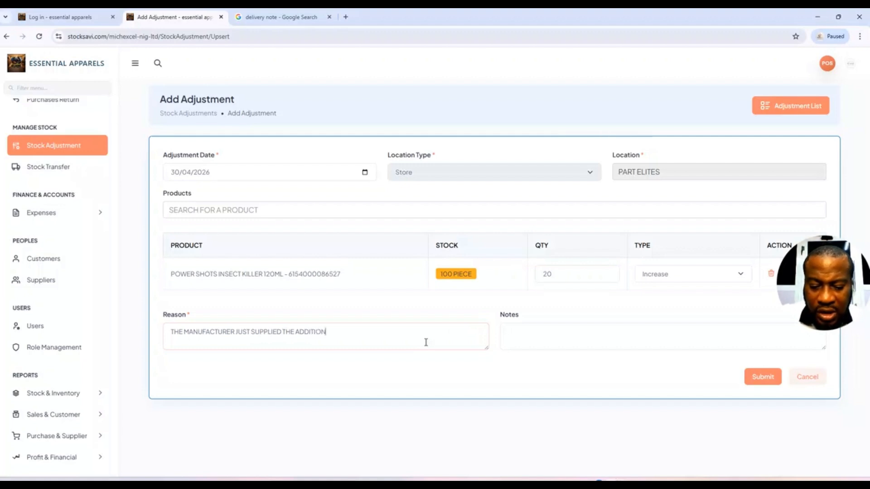
pyautogui.write('AL Q')
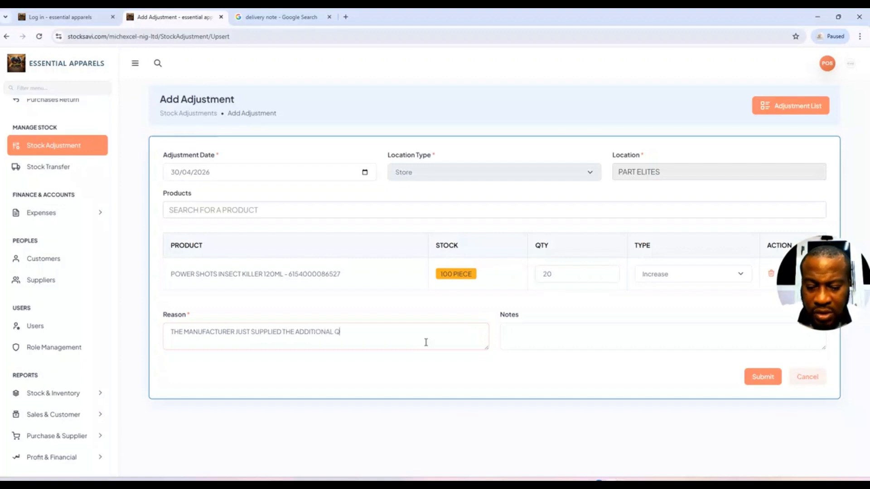
pyautogui.write('UANTITY AS THEY')
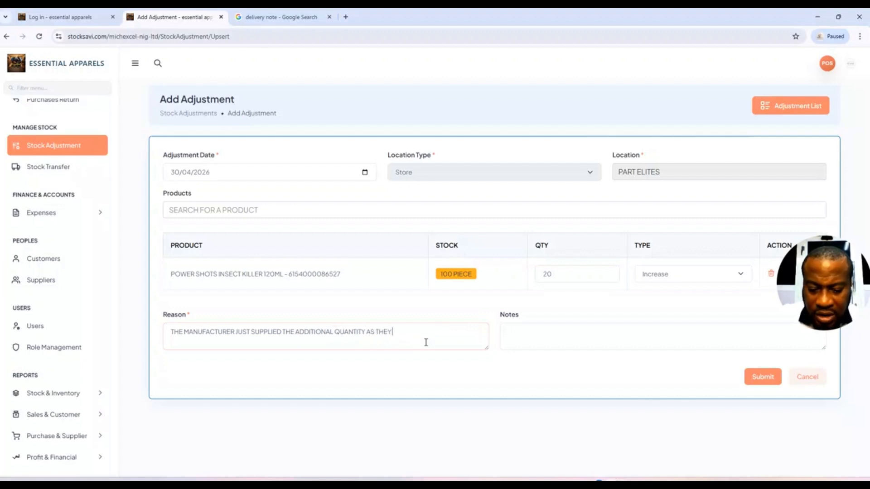
pyautogui.write('DID NOT HAVE')
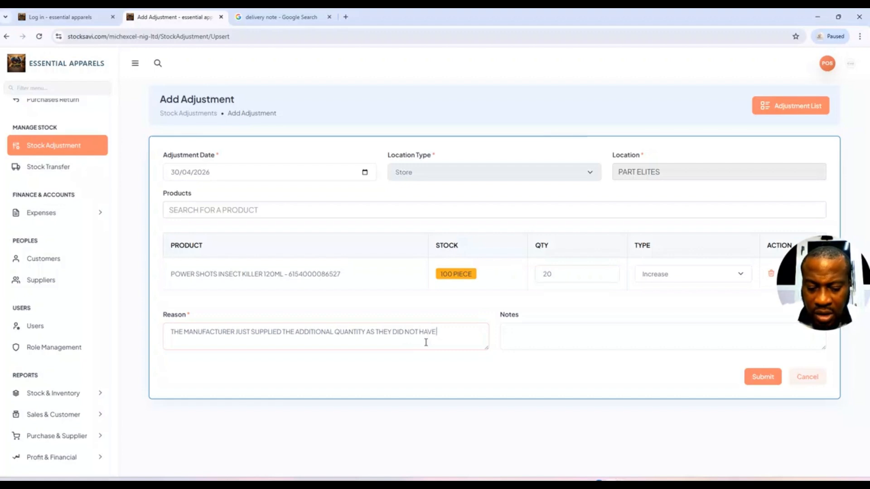
pyautogui.write(' UP TO')
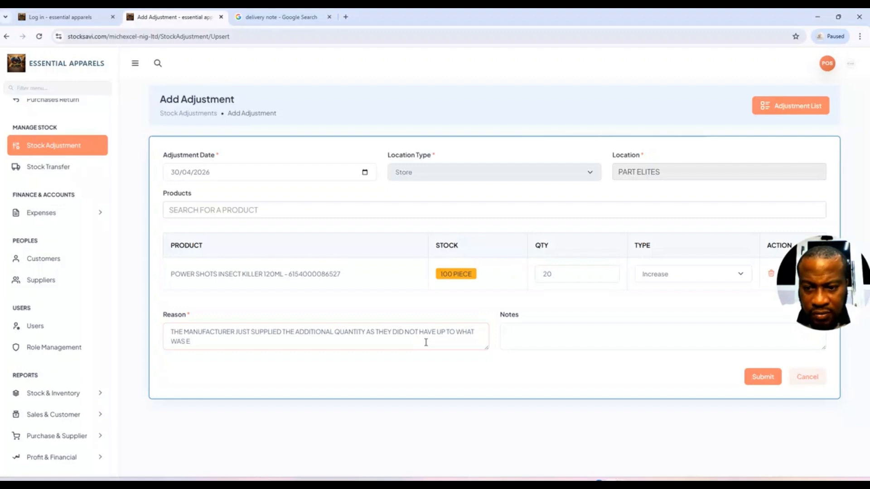
pyautogui.write(' WHAT WAS REQUI')
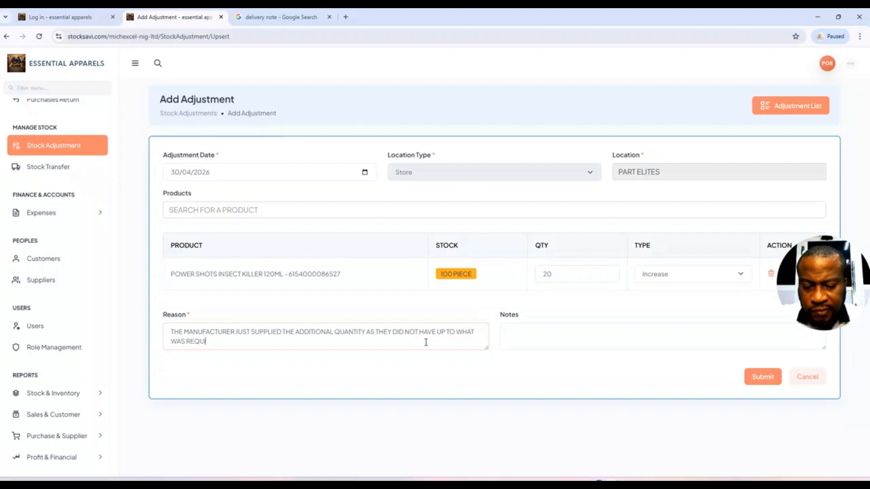
pyautogui.write('RED')
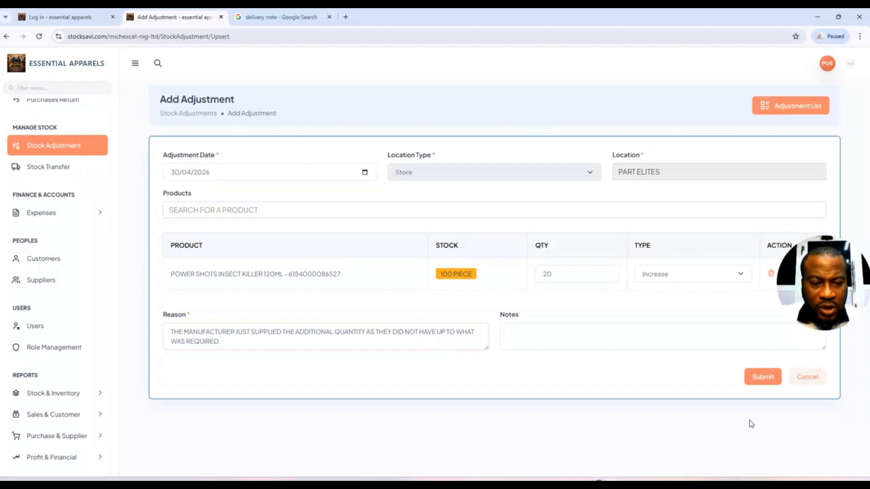
# Submit the adjustment and confirm it heads the Adjustment List with total cost ₦100000.00.
pyautogui.click(767, 381)
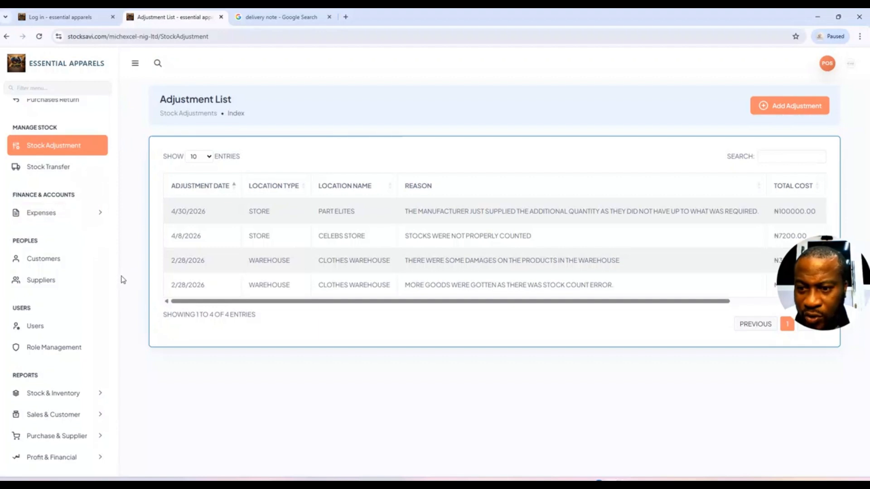
pyautogui.moveTo(116, 282); pyautogui.dragTo(124, 107)
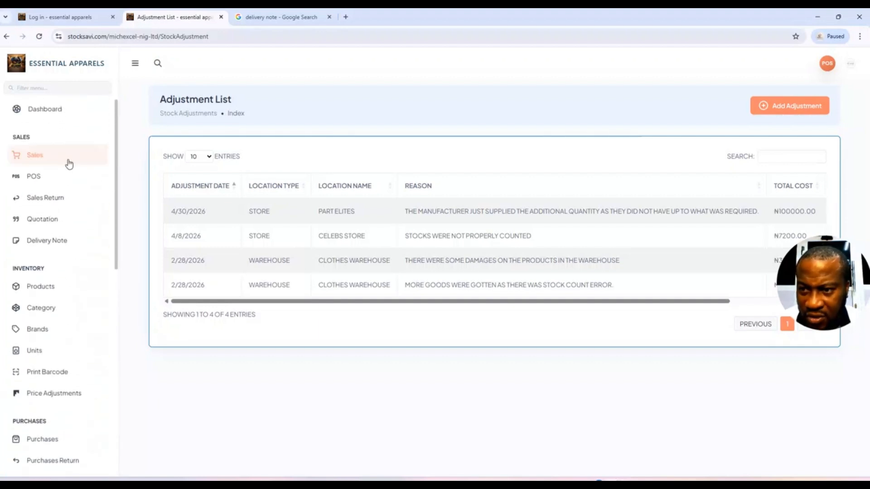
# In POS, select store PART ELITES and search 'PO' to confirm Power Shots shows 120 pieces.
pyautogui.click(33, 176)
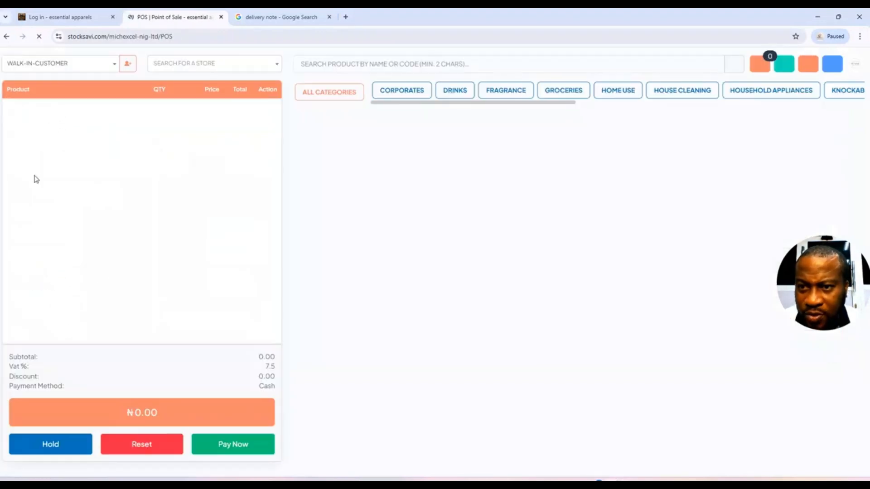
pyautogui.click(231, 61)
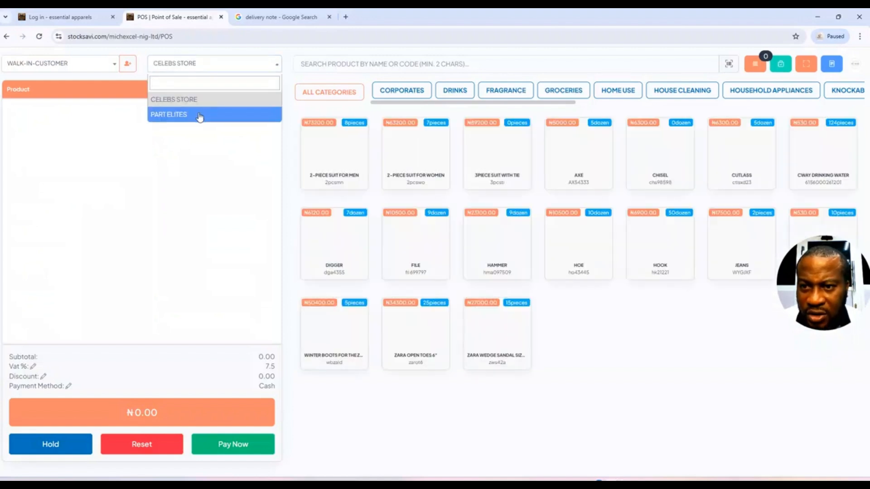
pyautogui.click(200, 115)
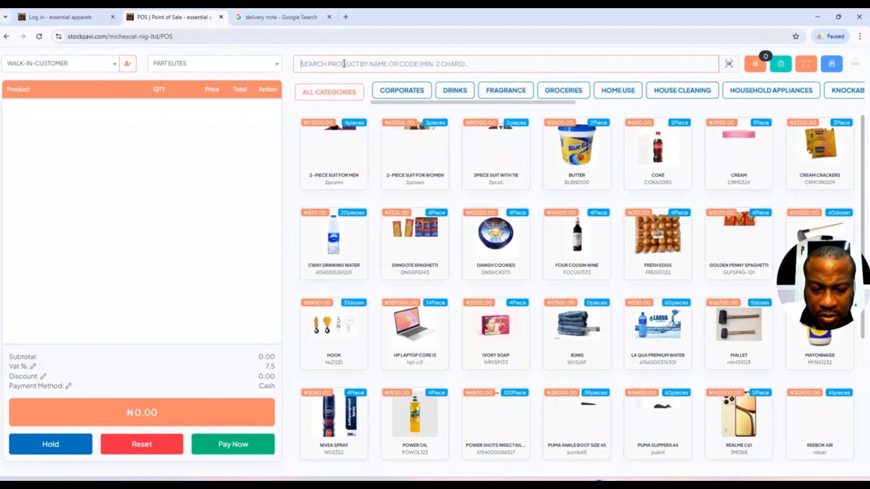
pyautogui.write('P')
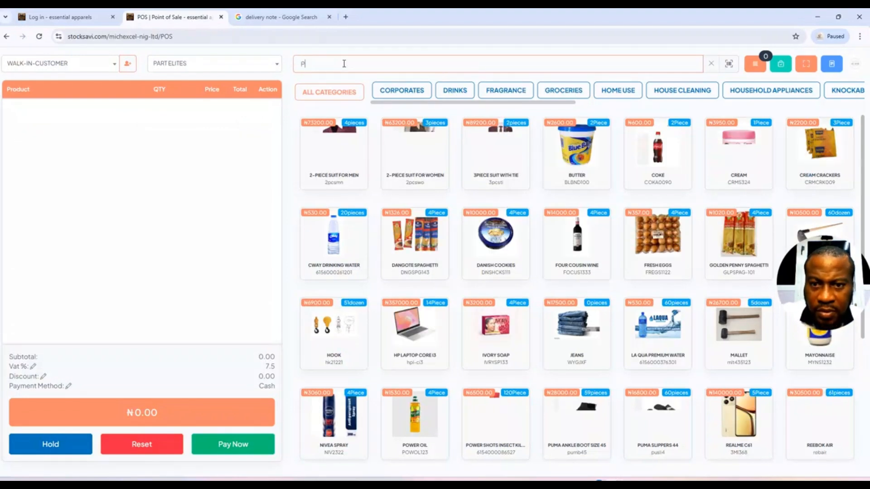
pyautogui.write('O')
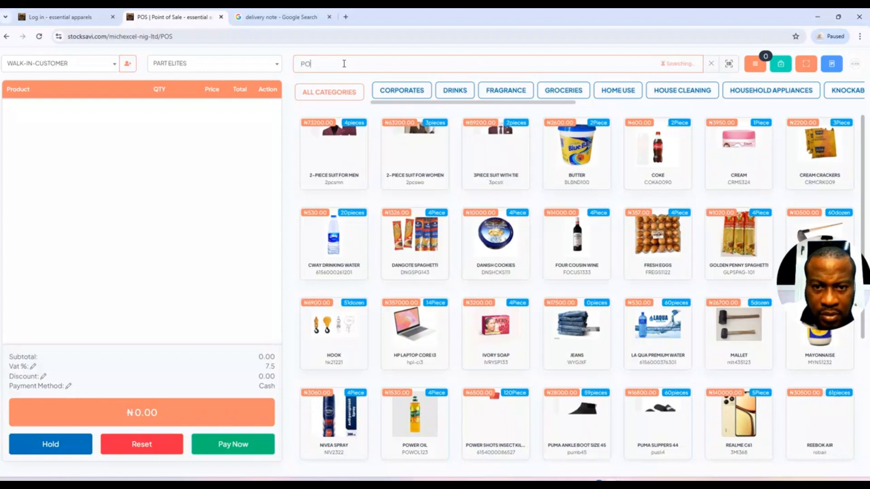